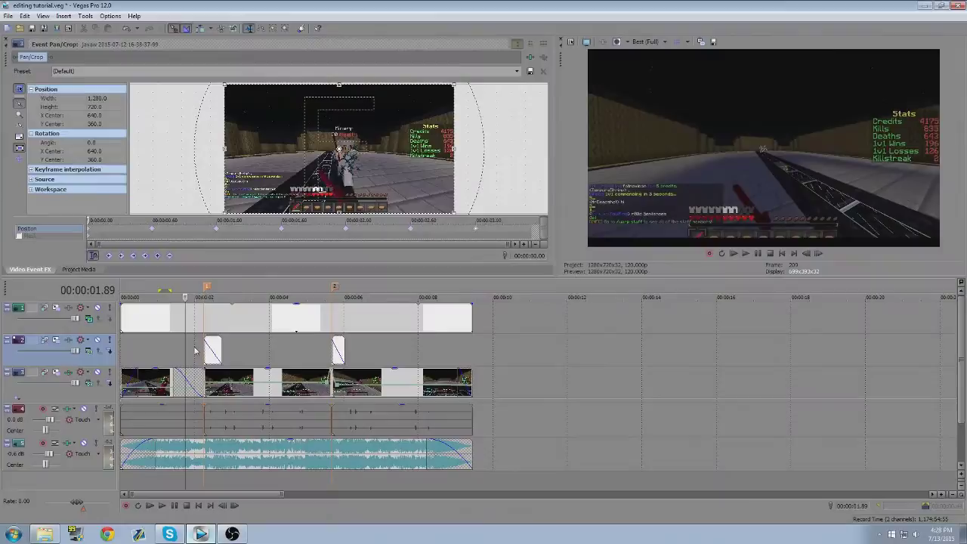
pyautogui.click(240, 353)
pyautogui.click(404, 341)
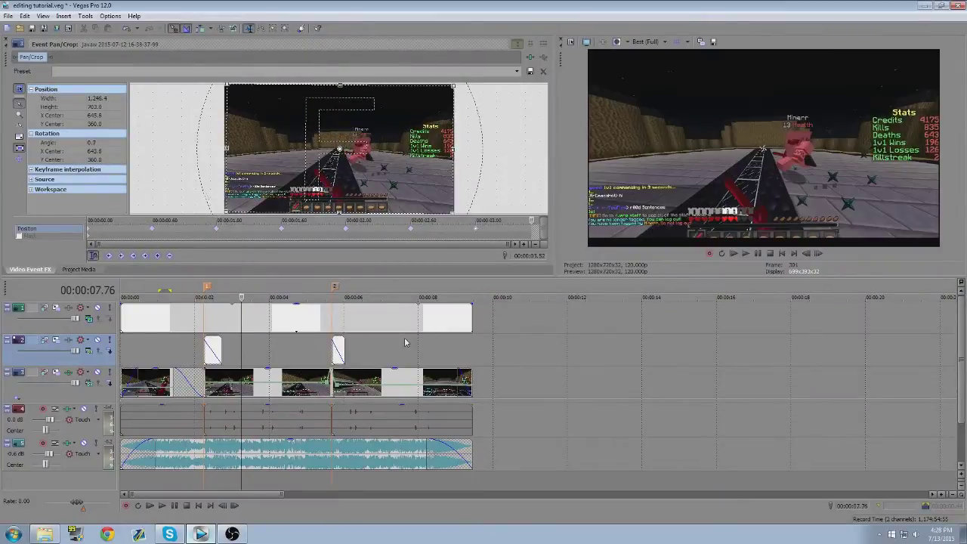
pyautogui.click(273, 345)
pyautogui.click(174, 345)
pyautogui.click(255, 338)
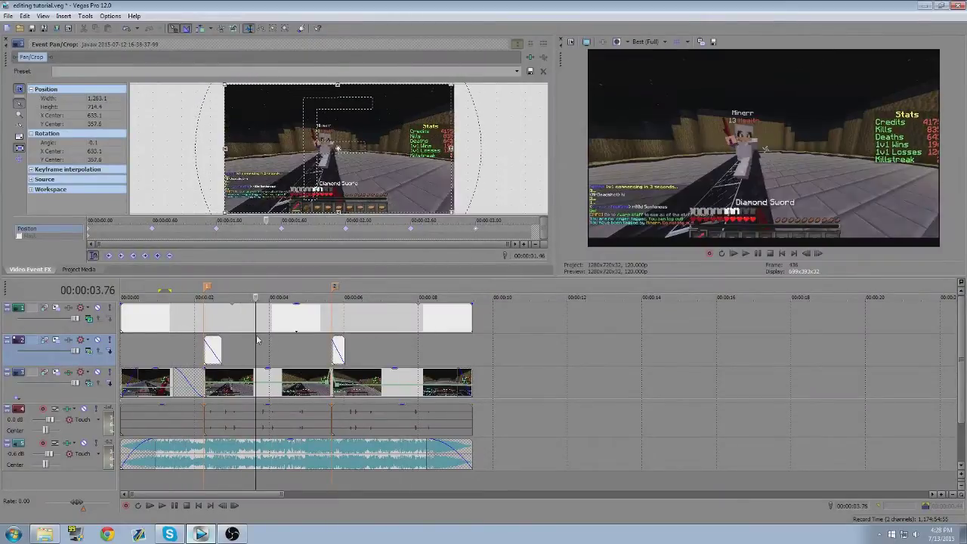
pyautogui.click(269, 346)
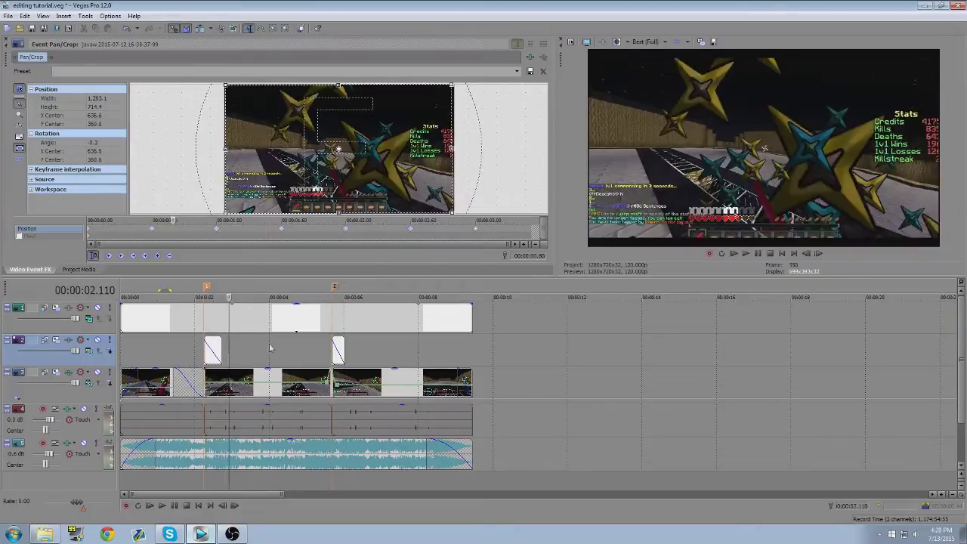
pyautogui.click(264, 347)
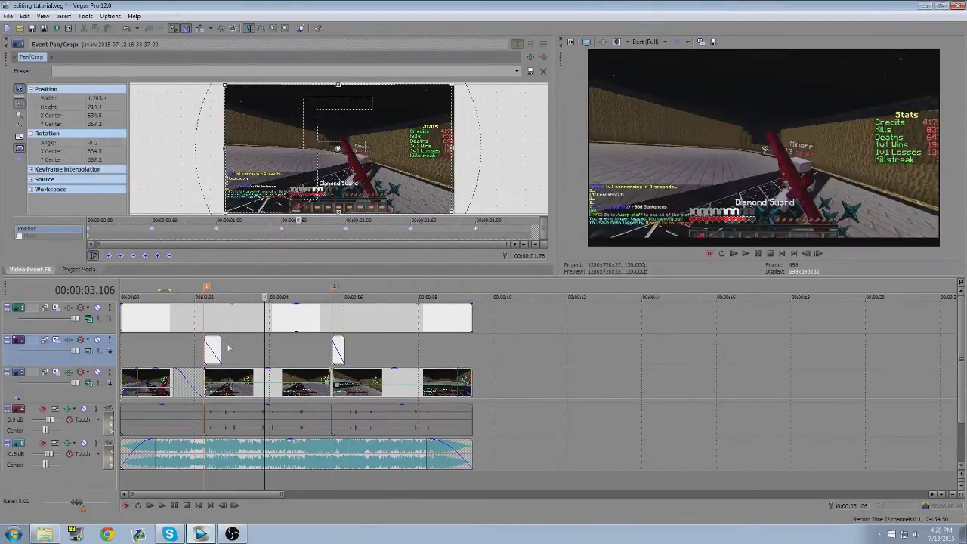
pyautogui.click(204, 346)
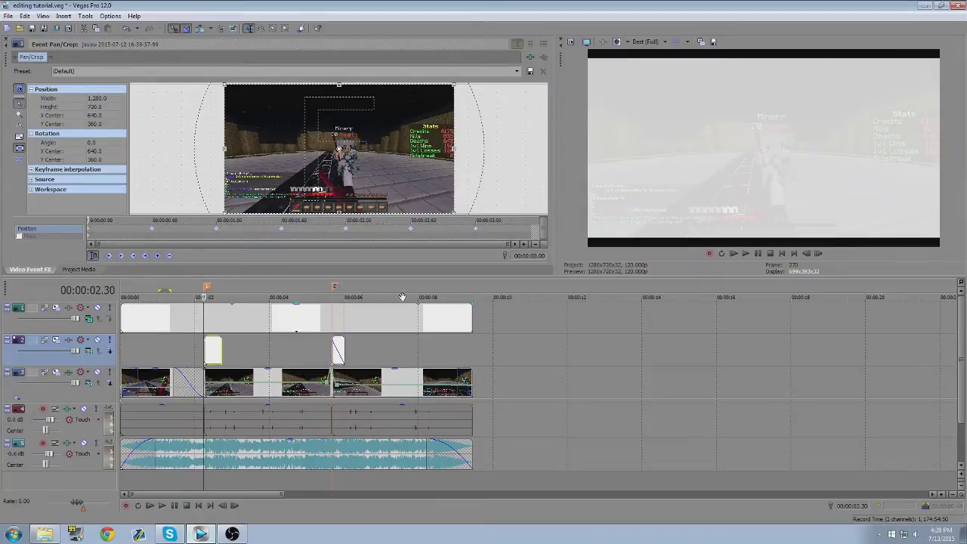
pyautogui.click(245, 350)
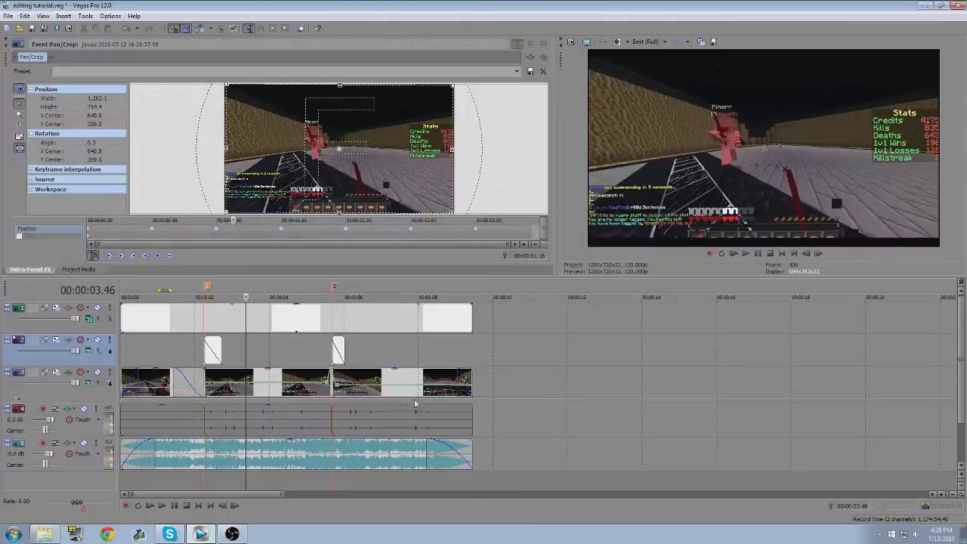
pyautogui.click(281, 352)
# - Play the timeline from the first marker to preview the existing shake on the middle clip
pyautogui.click(203, 354)
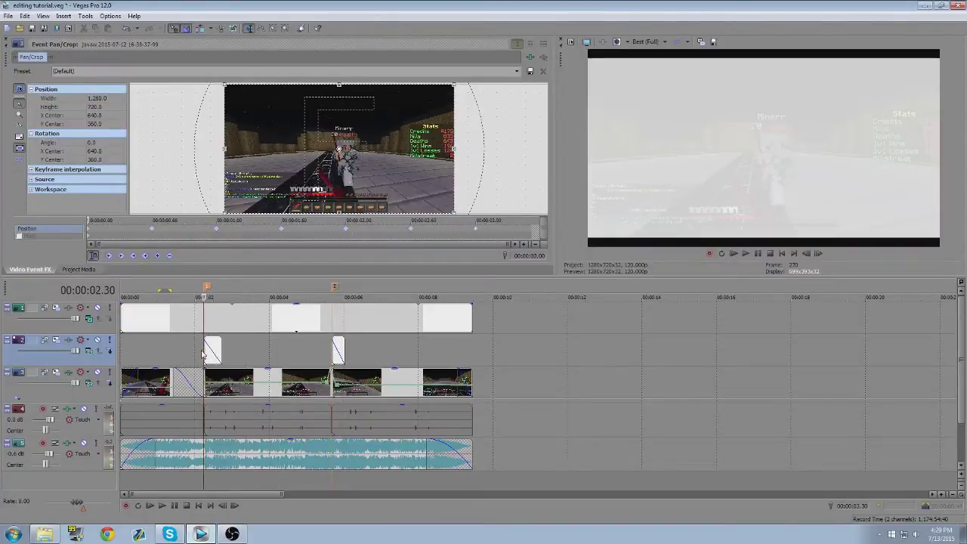
pyautogui.click(746, 254)
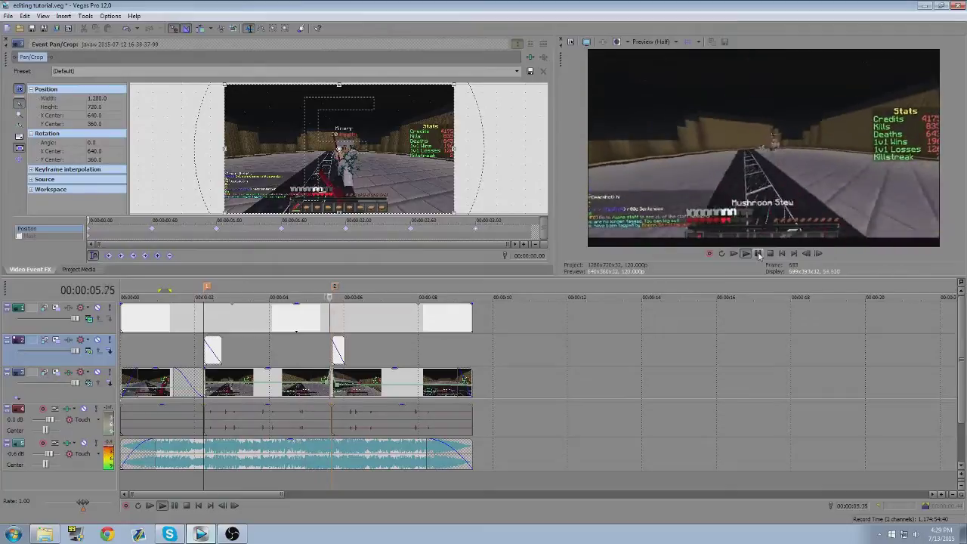
pyautogui.click(758, 255)
# - Delete the pan/crop position keyframes of the middle clip after its starting keyframe
pyautogui.click(265, 358)
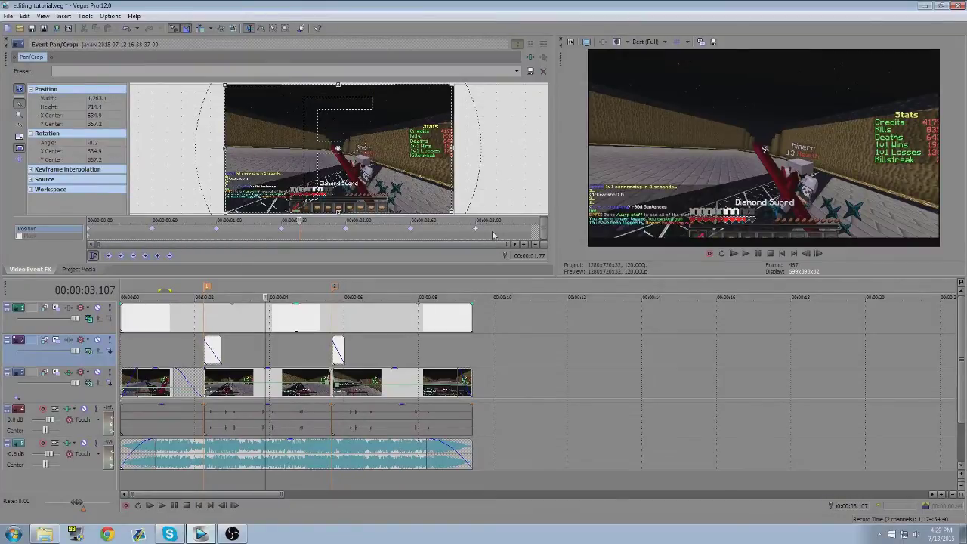
pyautogui.moveTo(513, 232); pyautogui.dragTo(129, 248)
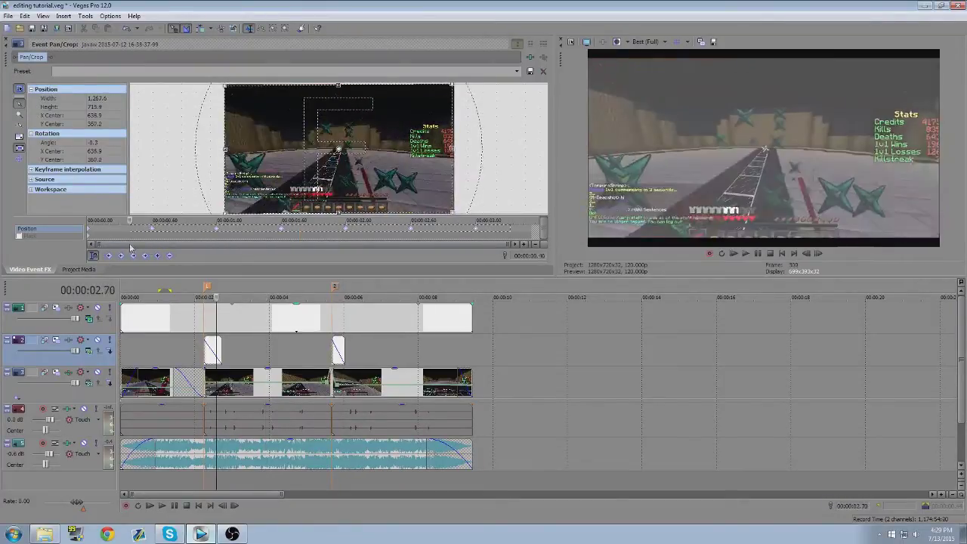
# - Play the section around the first marker to check the middle clip's motion without the shake keyframes
pyautogui.click(205, 347)
pyautogui.click(185, 349)
pyautogui.click(124, 340)
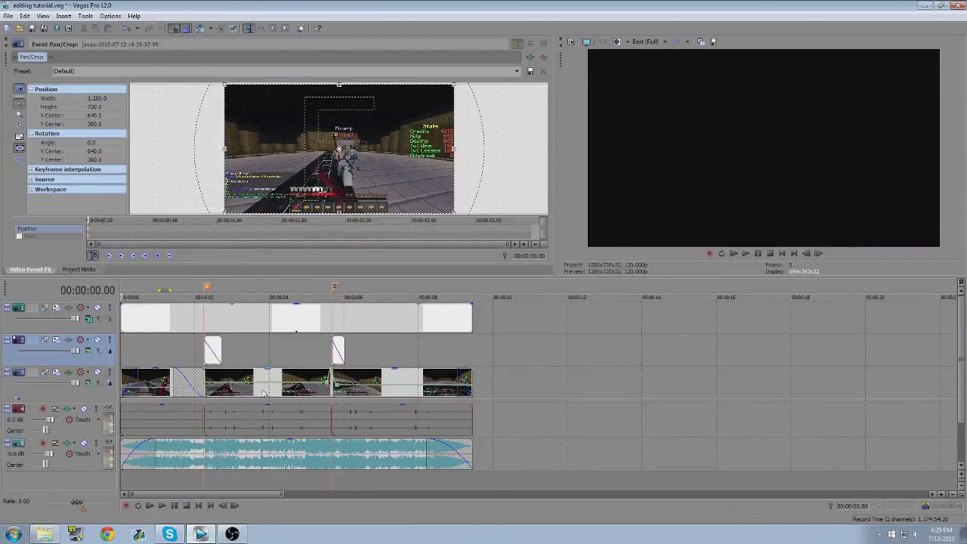
pyautogui.click(158, 332)
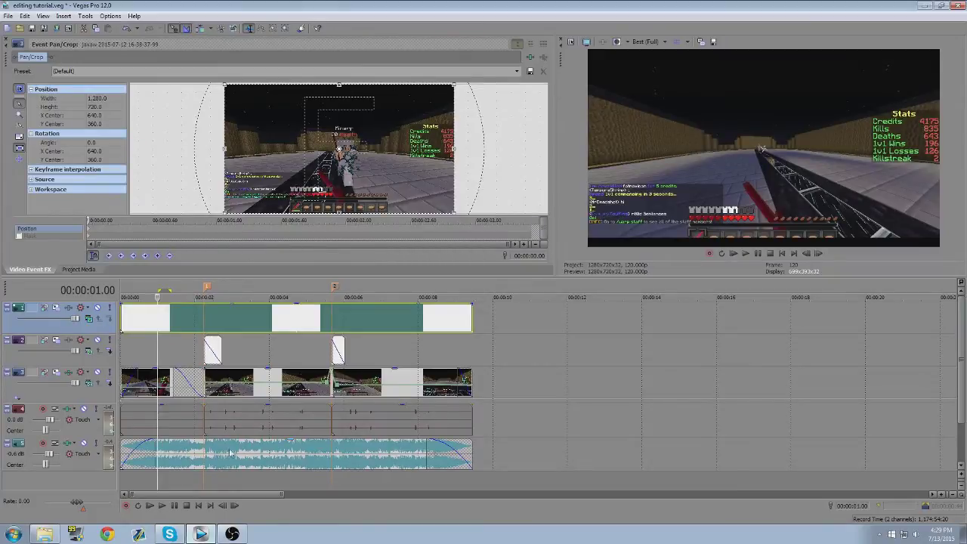
pyautogui.click(205, 349)
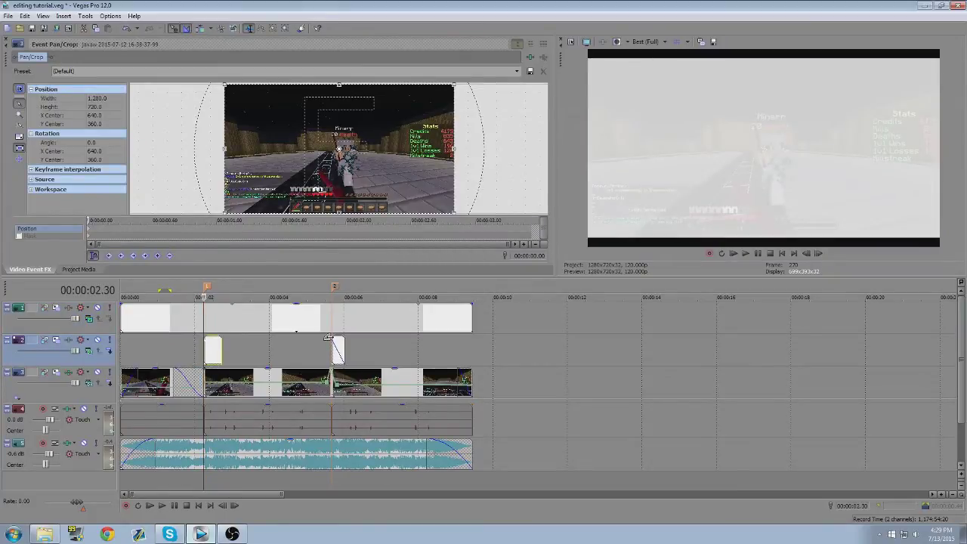
pyautogui.click(171, 340)
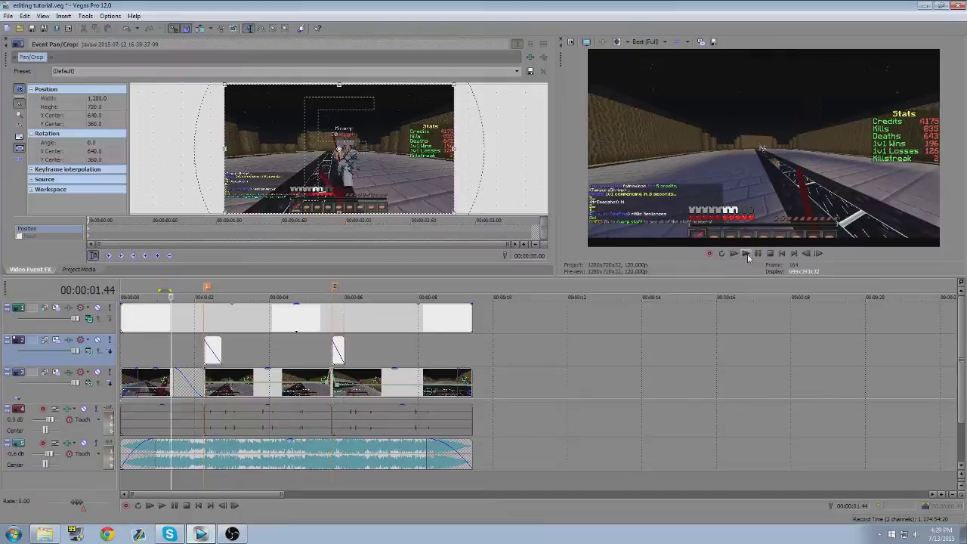
pyautogui.click(746, 253)
pyautogui.click(758, 253)
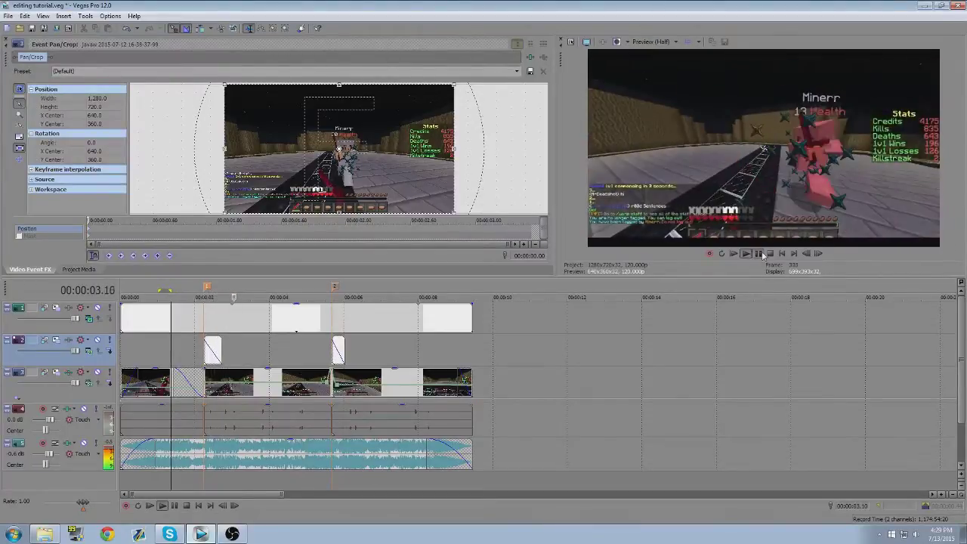
# - Open the pan/crop settings of the clip starting at marker 1 and set its first keyframe to Smooth
pyautogui.click(206, 373)
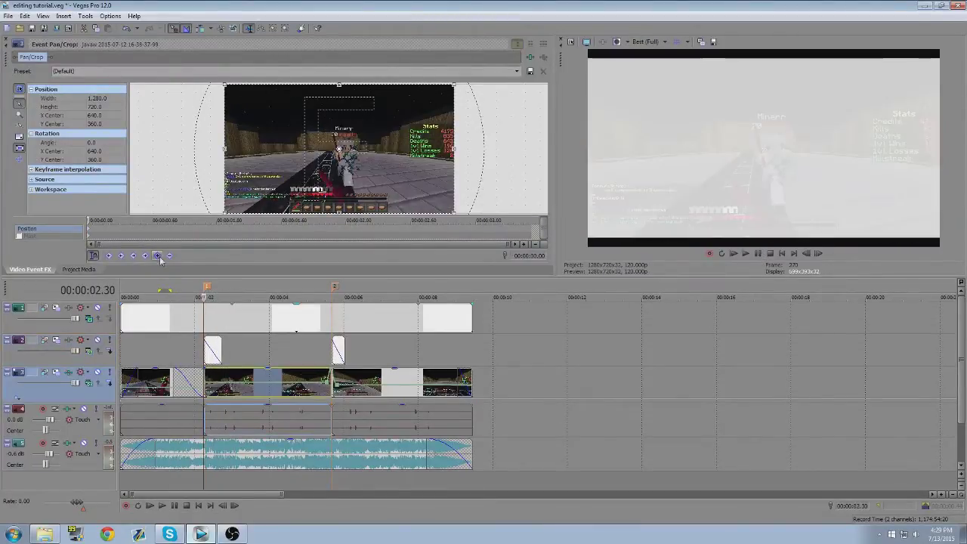
pyautogui.rightClick(241, 379)
pyautogui.click(290, 116)
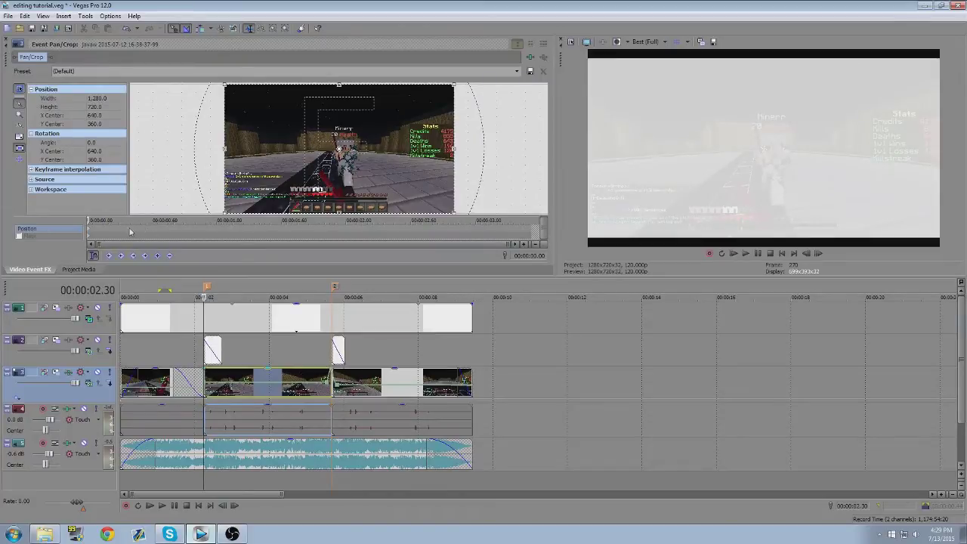
pyautogui.rightClick(86, 230)
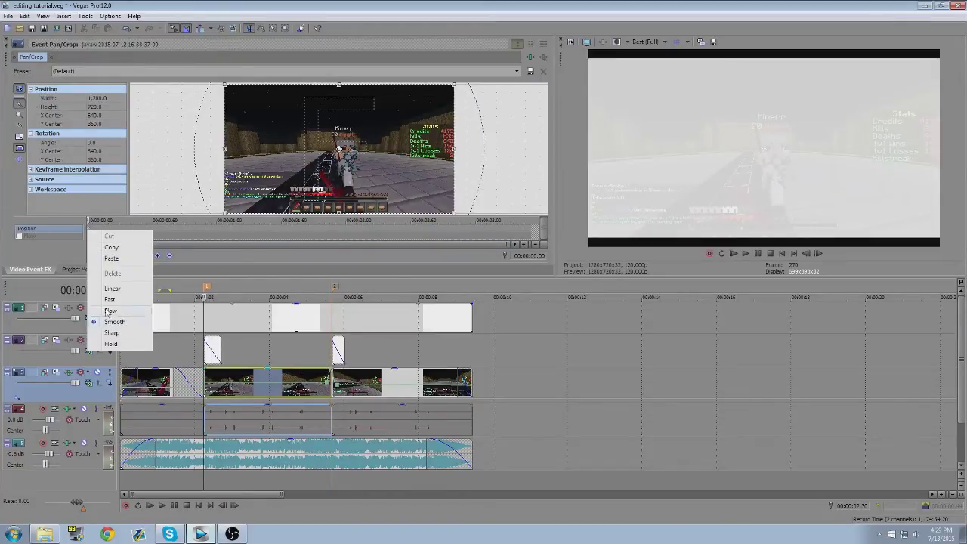
pyautogui.click(109, 324)
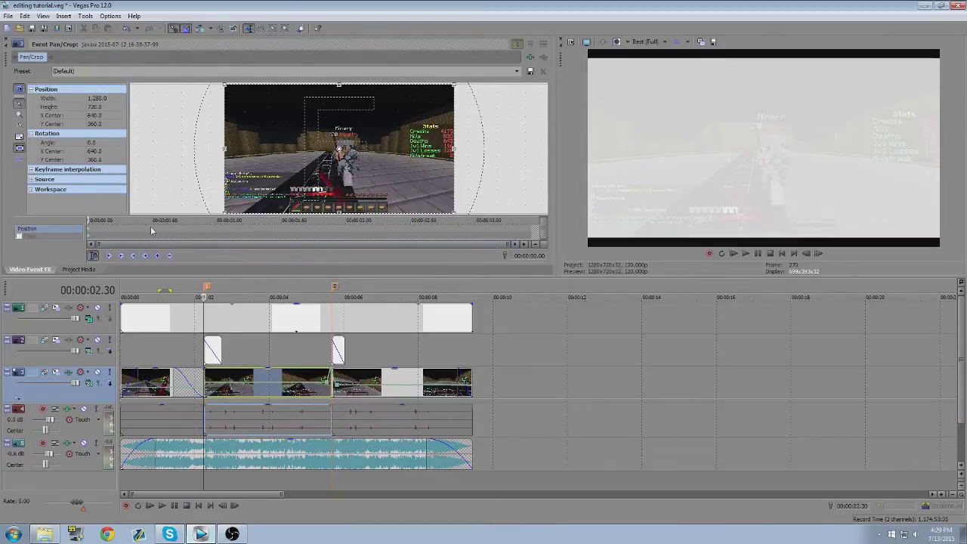
# - Add a pan/crop keyframe at 00:00:00.61 with the frame shrunk to about 1,250 by 703, centered at 628.8, 351.6 and rotated -0.6
pyautogui.moveTo(152, 221); pyautogui.dragTo(158, 221)
pyautogui.click(158, 255)
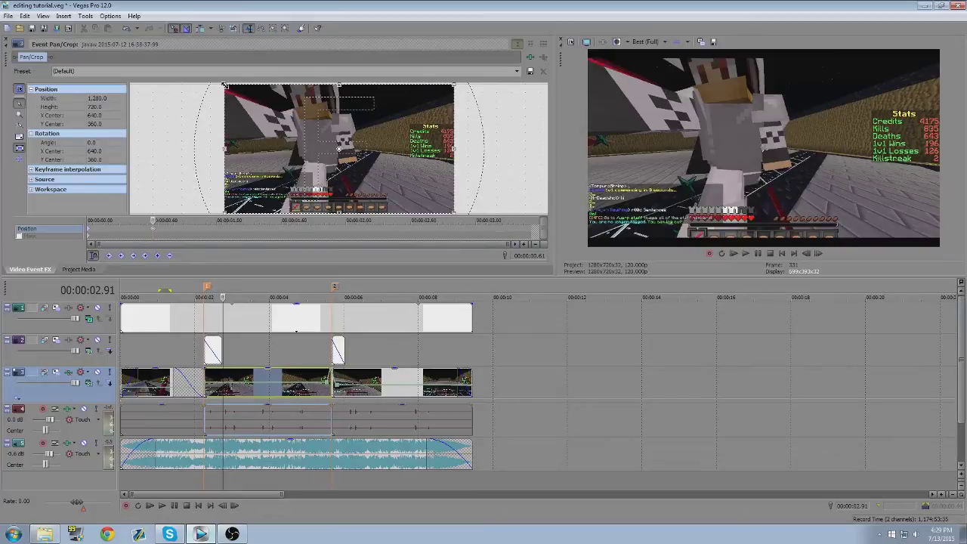
pyautogui.moveTo(224, 83)
pyautogui.mouseDown()
pyautogui.moveTo(216, 105)
pyautogui.moveTo(224, 87)
pyautogui.moveTo(225, 100)
pyautogui.mouseUp()
pyautogui.moveTo(288, 109); pyautogui.dragTo(288, 107)
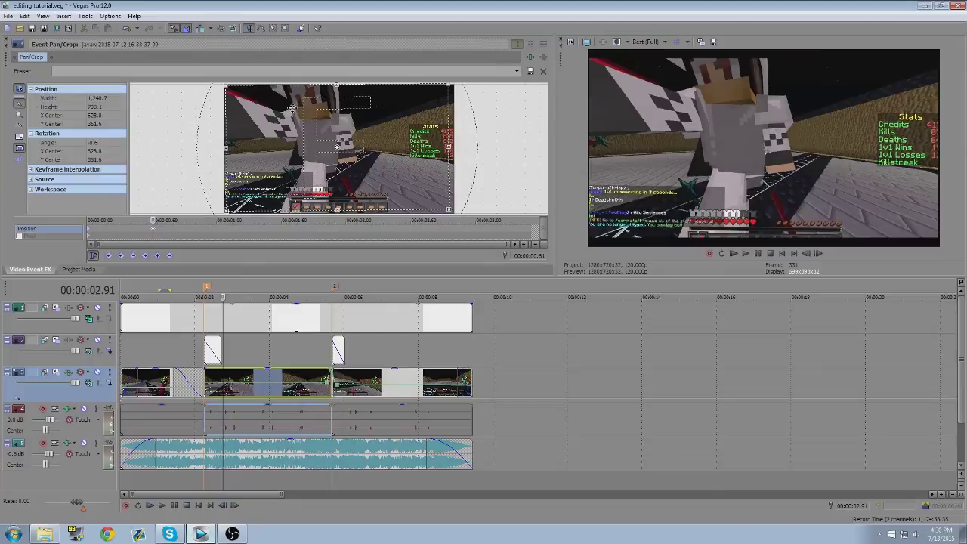
# - Add pan/crop keyframes at 00:00:00.119 (center 640.0, 362.8, angle 0.1) and 00:00:01.60 (center 637.2, 360.0, angle -0.6)
pyautogui.click(216, 235)
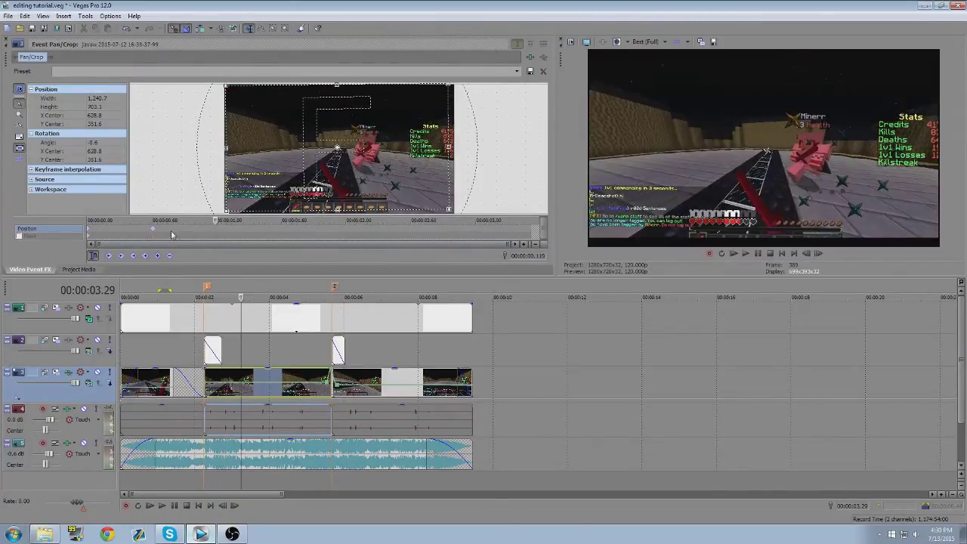
pyautogui.moveTo(470, 144); pyautogui.dragTo(426, 151)
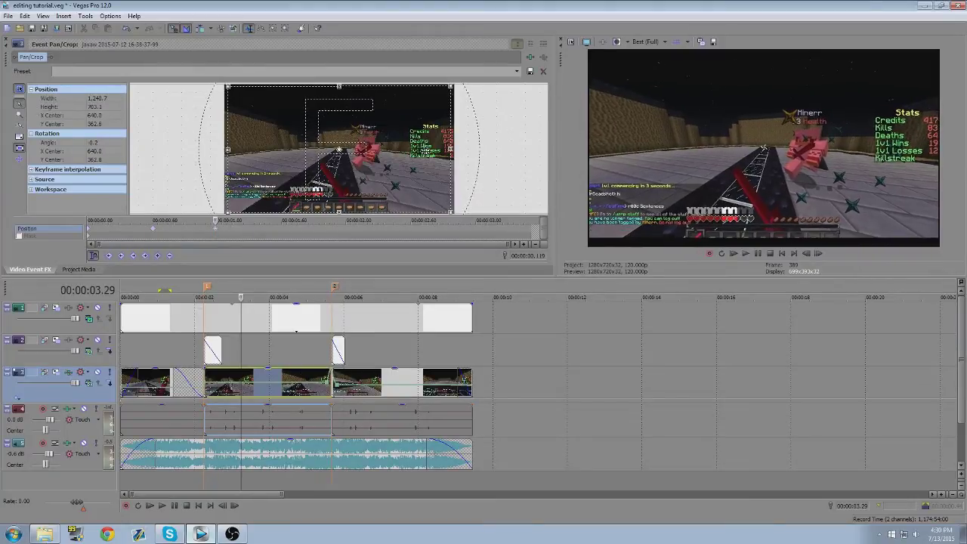
pyautogui.click(282, 234)
pyautogui.click(158, 256)
pyautogui.moveTo(206, 150); pyautogui.dragTo(246, 156)
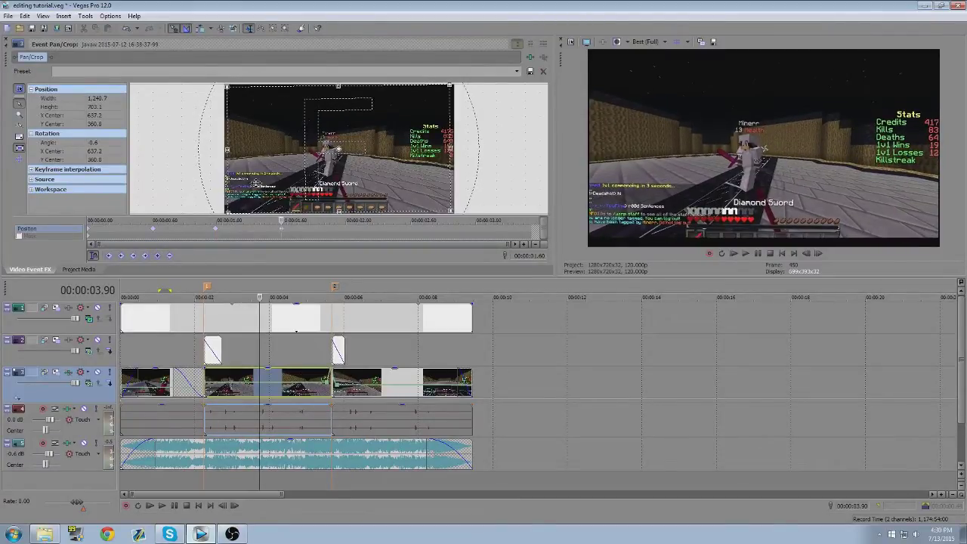
# - Add pan/crop keyframes at 00:00:01.119 (center 628.8, 357.2, angle -0.1) and 00:00:02.60 (center 645.6, 354.4, angle 0.8)
pyautogui.click(344, 233)
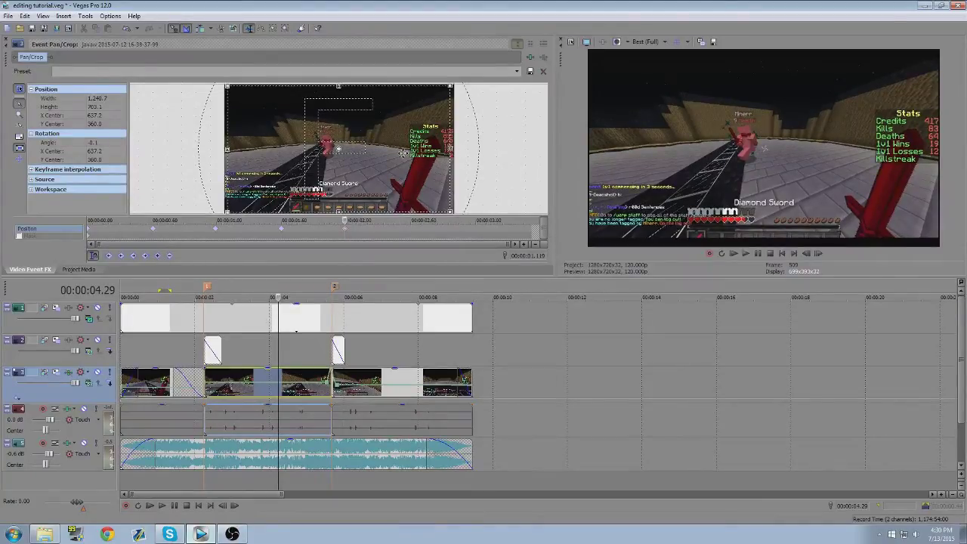
pyautogui.moveTo(404, 153); pyautogui.dragTo(404, 157)
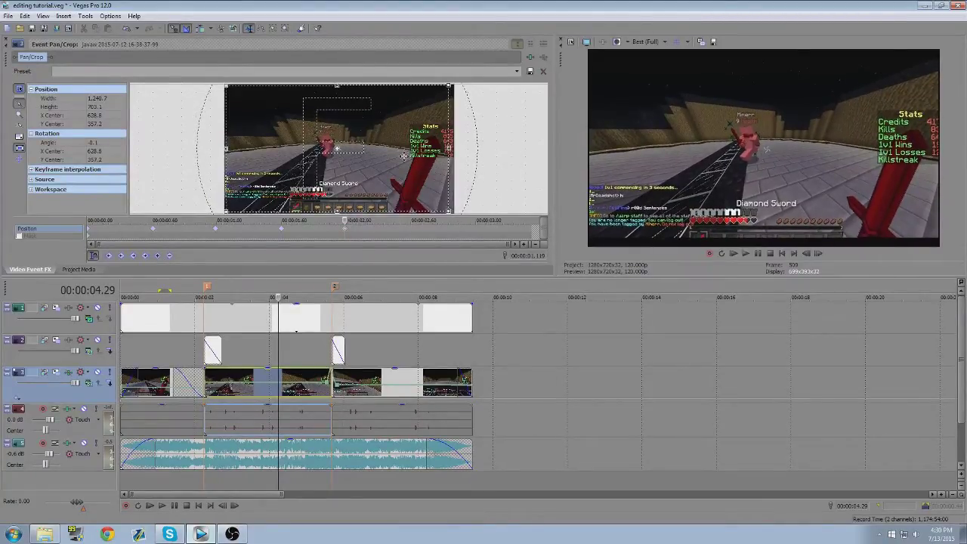
pyautogui.click(411, 233)
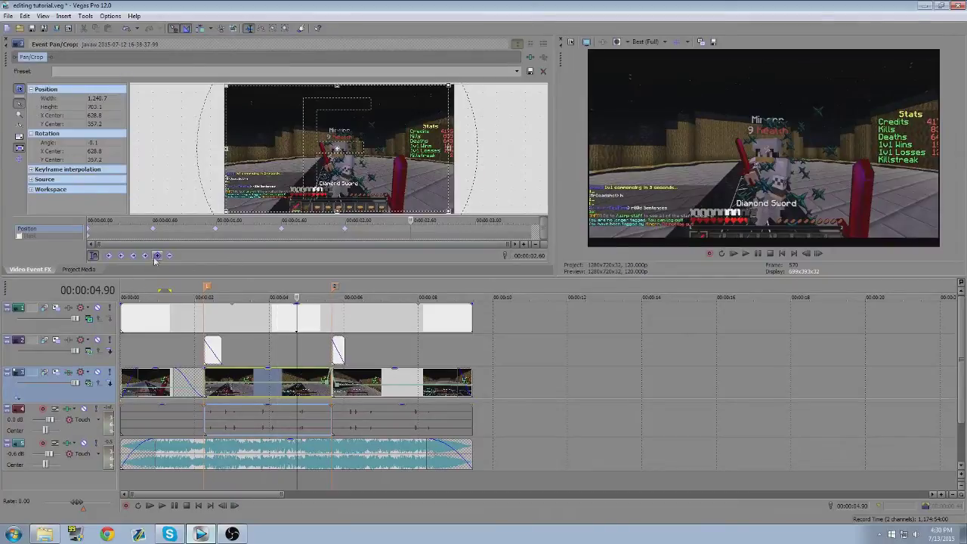
pyautogui.moveTo(415, 174); pyautogui.dragTo(418, 173)
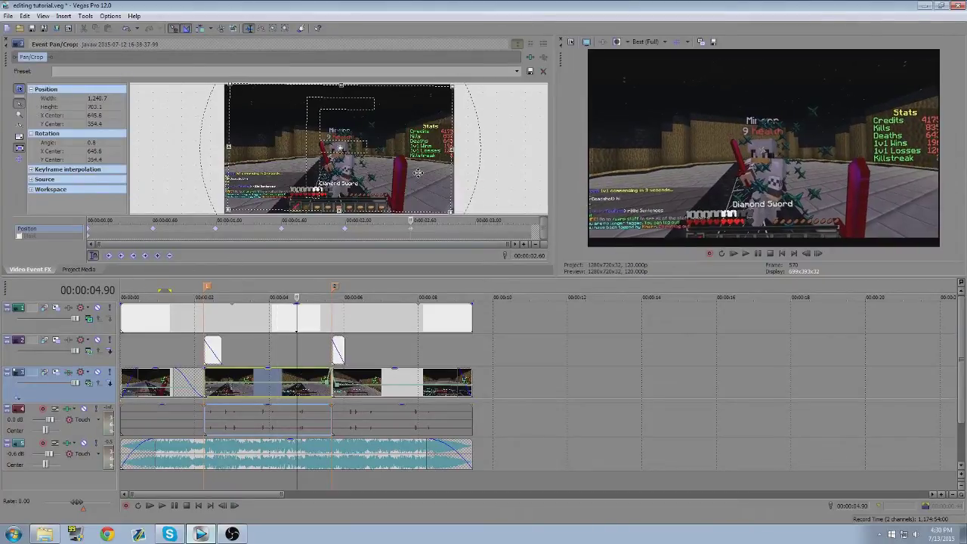
# - Add pan/crop keyframes at 00:00:03.01 (center 628.8, 354.4, angle -0.4) and 00:00:03.51 (center 642.8, 357.2, angle 0.3)
pyautogui.click(477, 232)
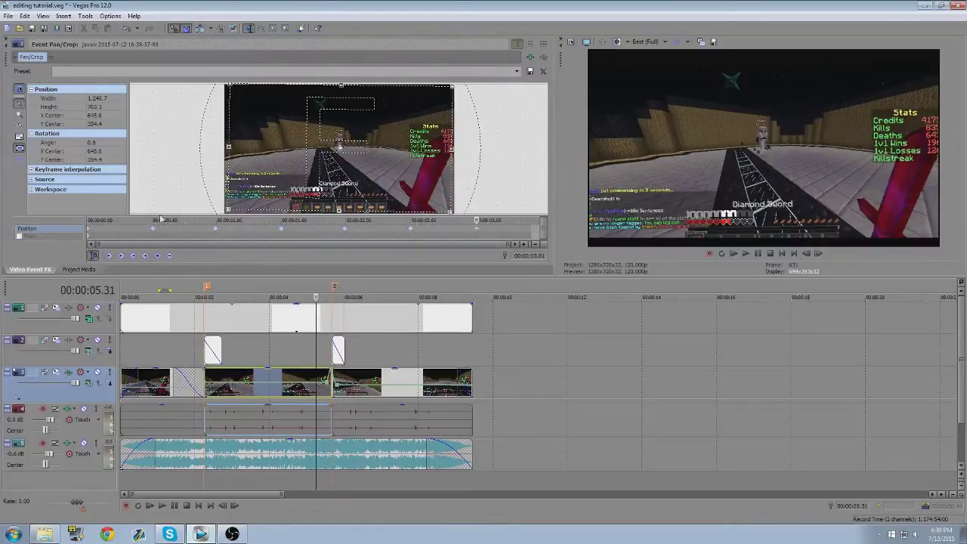
pyautogui.moveTo(224, 137); pyautogui.dragTo(250, 142)
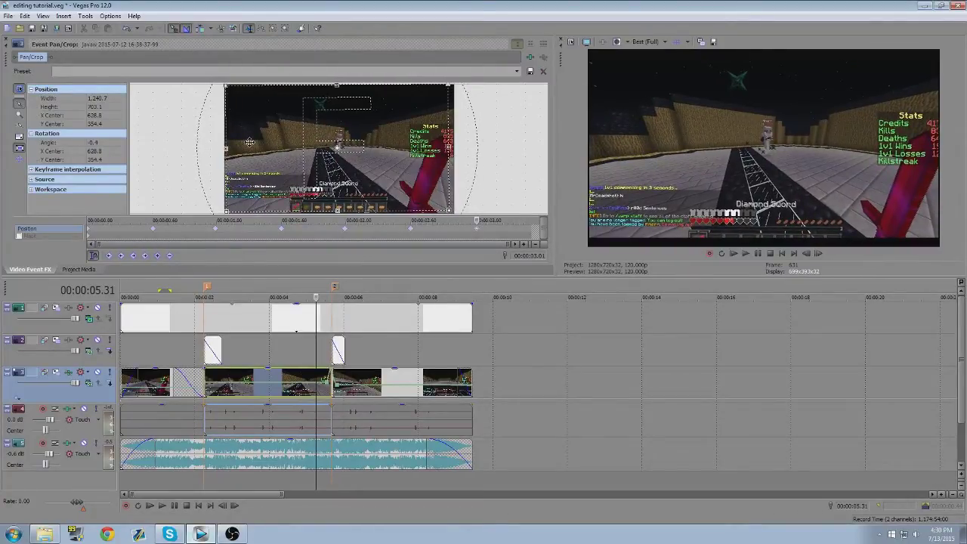
pyautogui.click(531, 232)
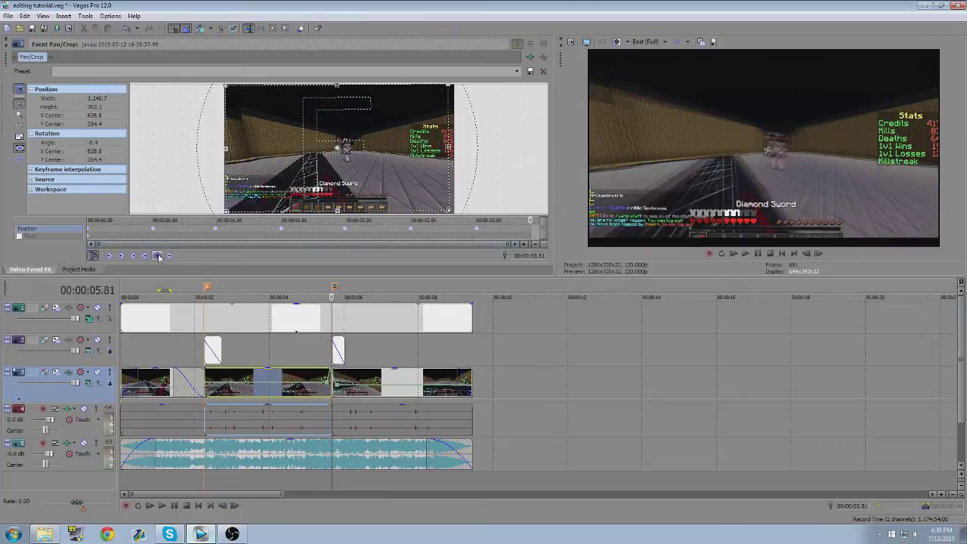
pyautogui.moveTo(428, 173); pyautogui.dragTo(412, 141)
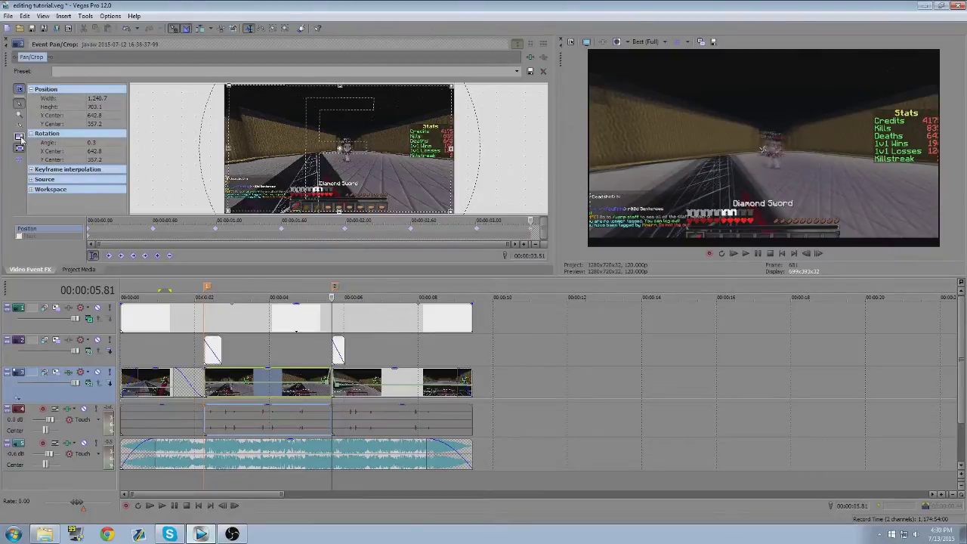
# - Play the timeline from just before marker 1 to review the new shake, and return the cursor to that marker
pyautogui.click(196, 357)
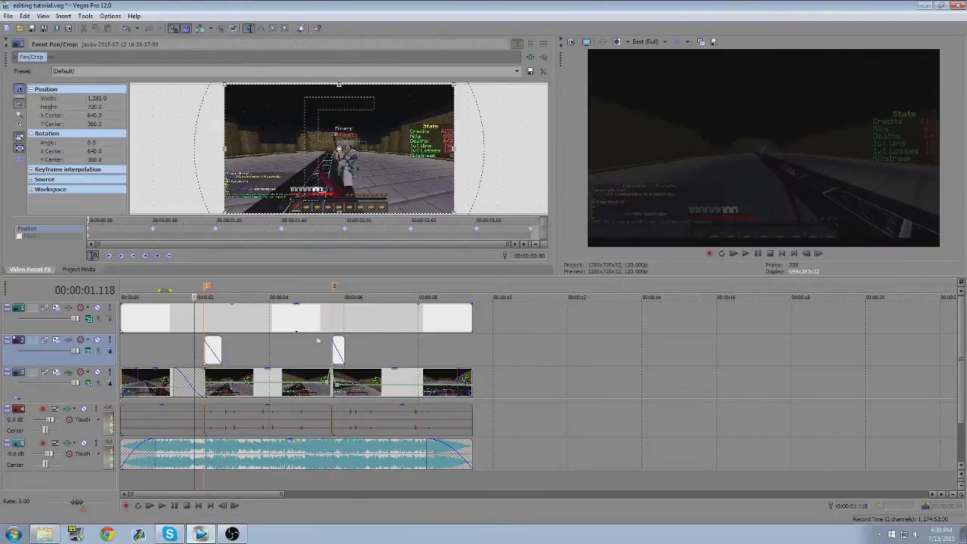
pyautogui.click(746, 253)
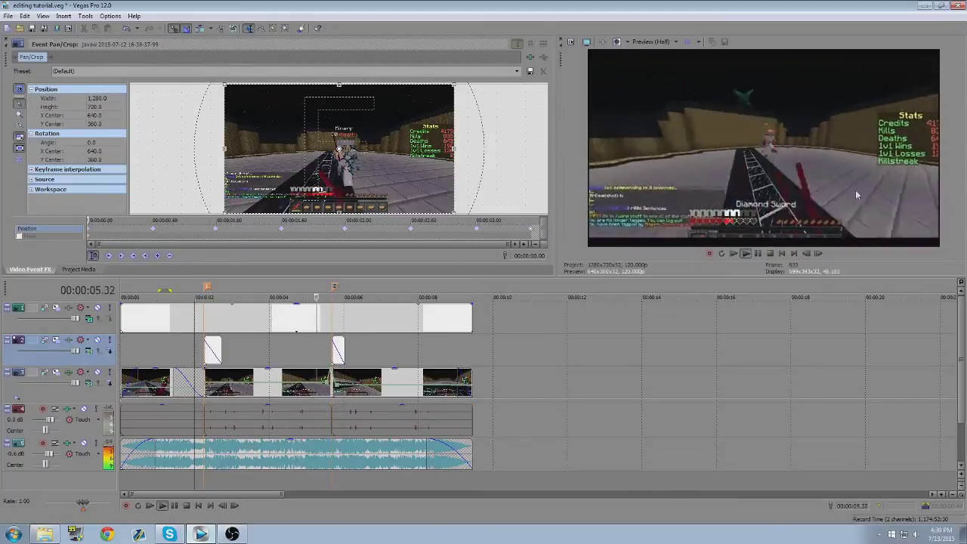
pyautogui.click(759, 255)
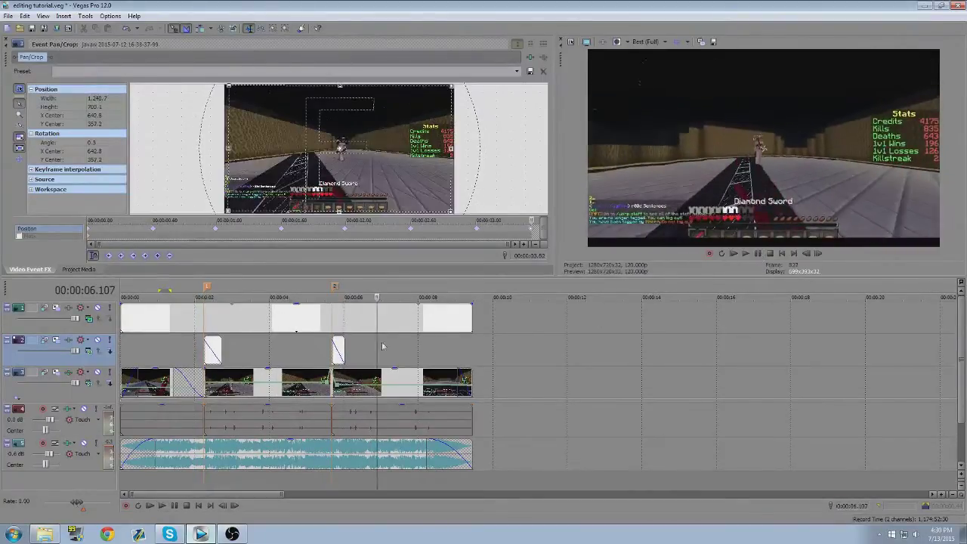
pyautogui.click(207, 347)
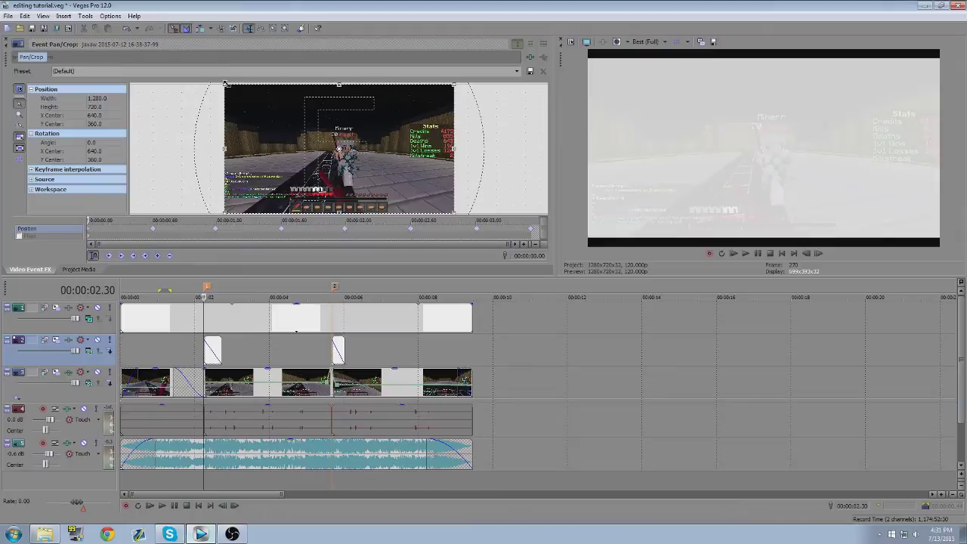
# - Shrink the crop frame of the first keyframe to 1,173.3 × 660.0 and preview the timeline from just before marker 1
pyautogui.moveTo(225, 85)
pyautogui.mouseDown()
pyautogui.moveTo(249, 94)
pyautogui.moveTo(234, 89)
pyautogui.mouseUp()
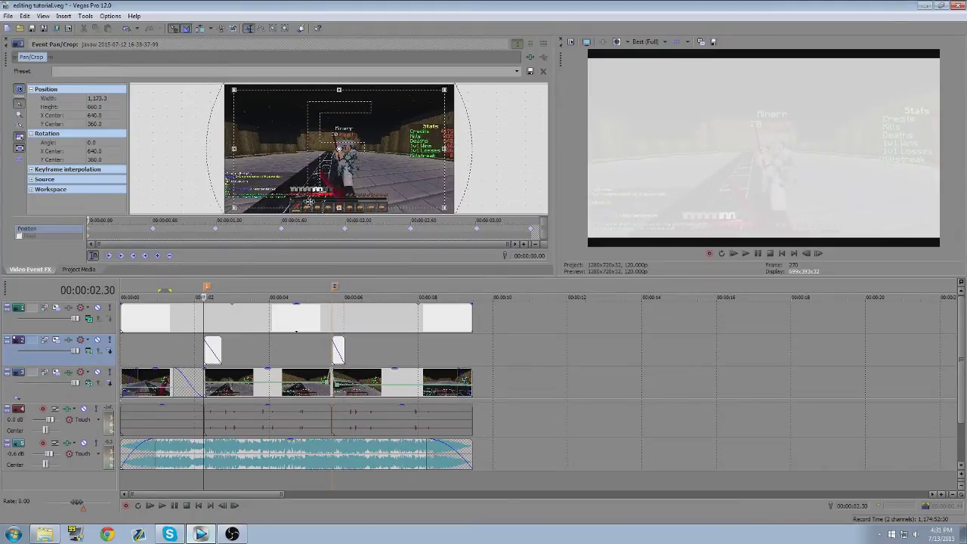
pyautogui.click(191, 348)
pyautogui.click(745, 253)
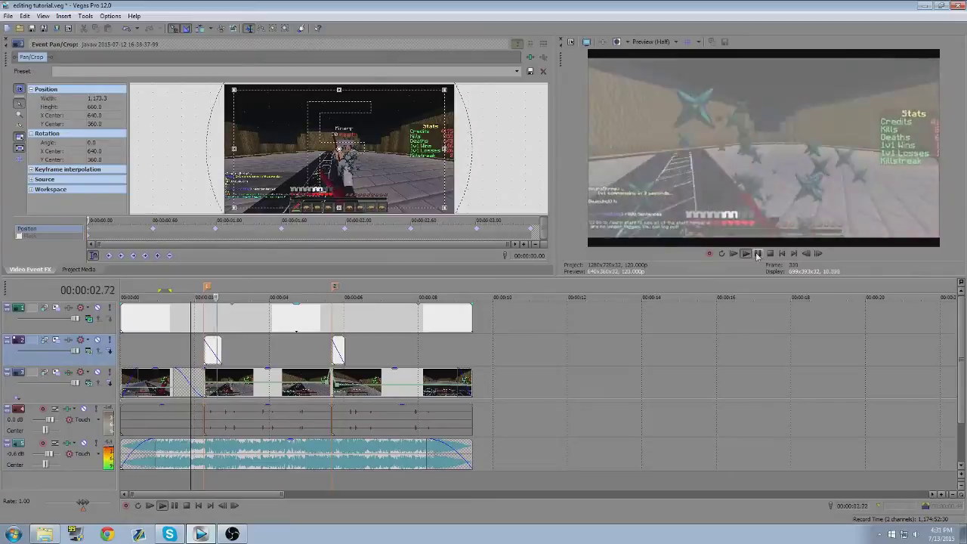
pyautogui.click(758, 253)
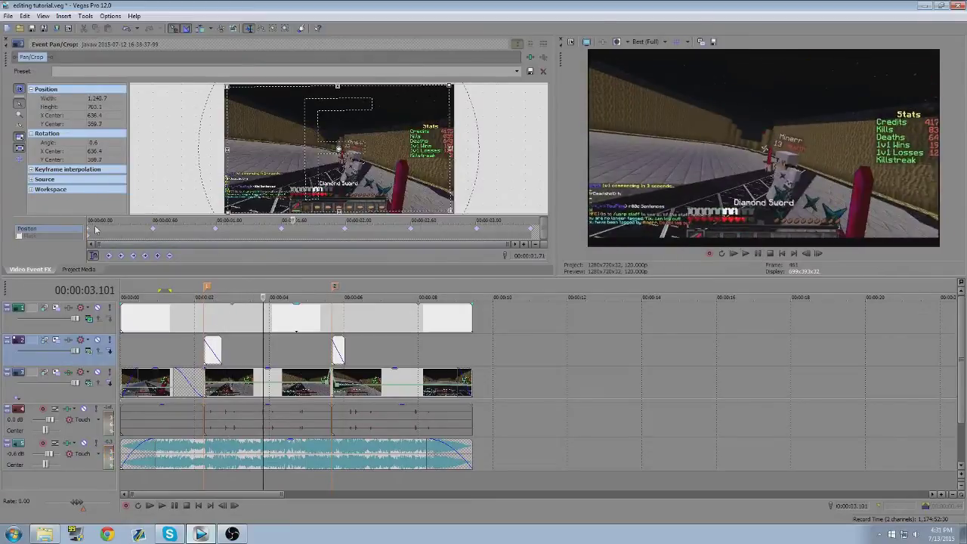
# - Tighten the first keyframe's crop frame to 1,134.0 × 637.9, rotate it to about 1.9, and play the result from before marker 1
pyautogui.click(90, 230)
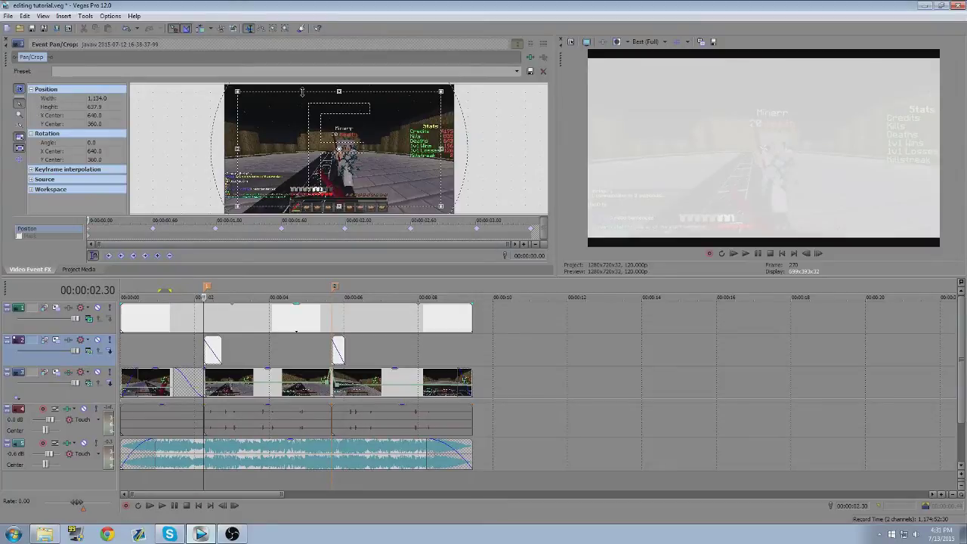
pyautogui.moveTo(303, 91); pyautogui.dragTo(305, 84)
pyautogui.click(163, 220)
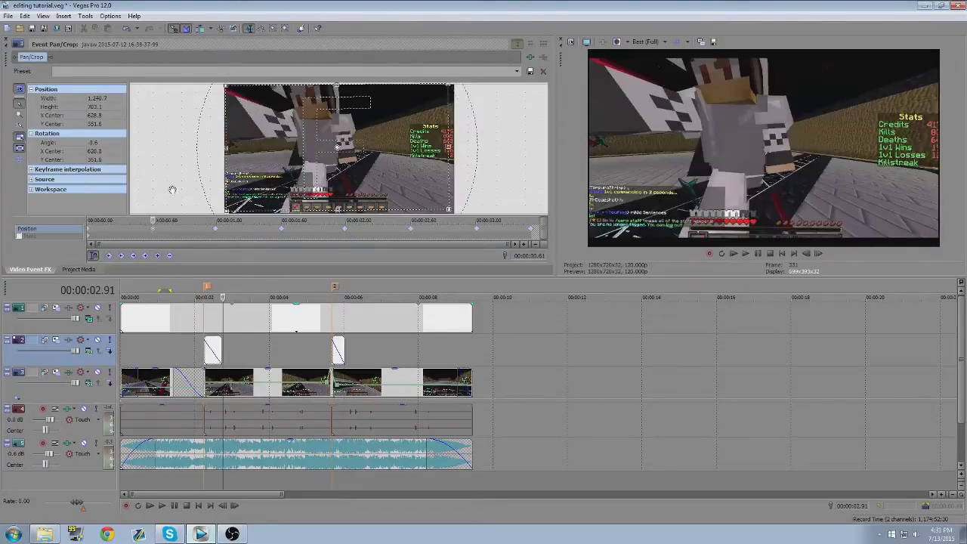
pyautogui.click(90, 239)
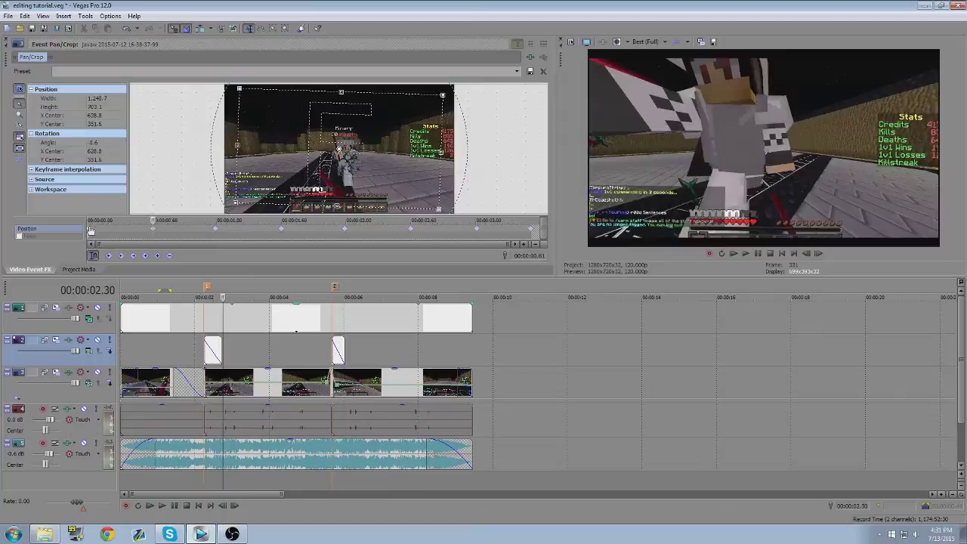
pyautogui.click(746, 253)
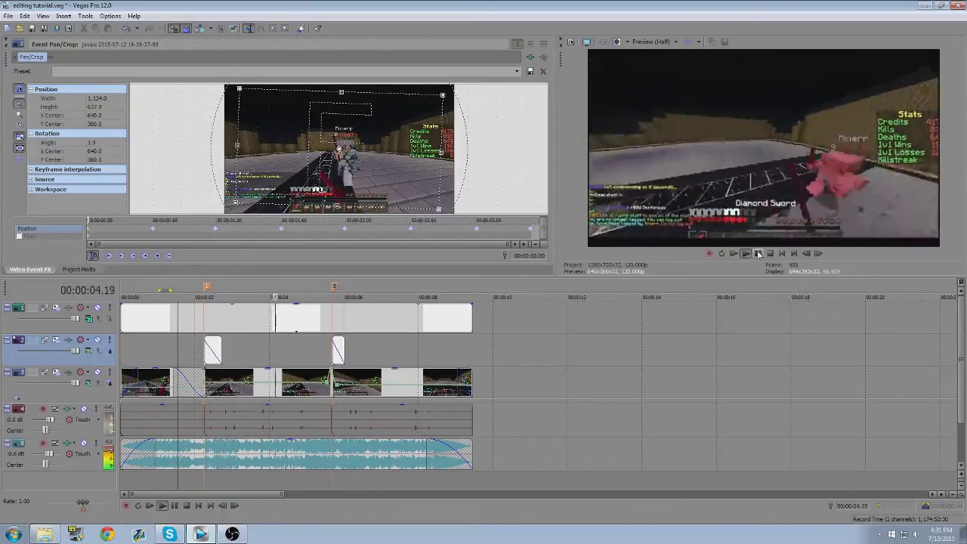
pyautogui.click(759, 255)
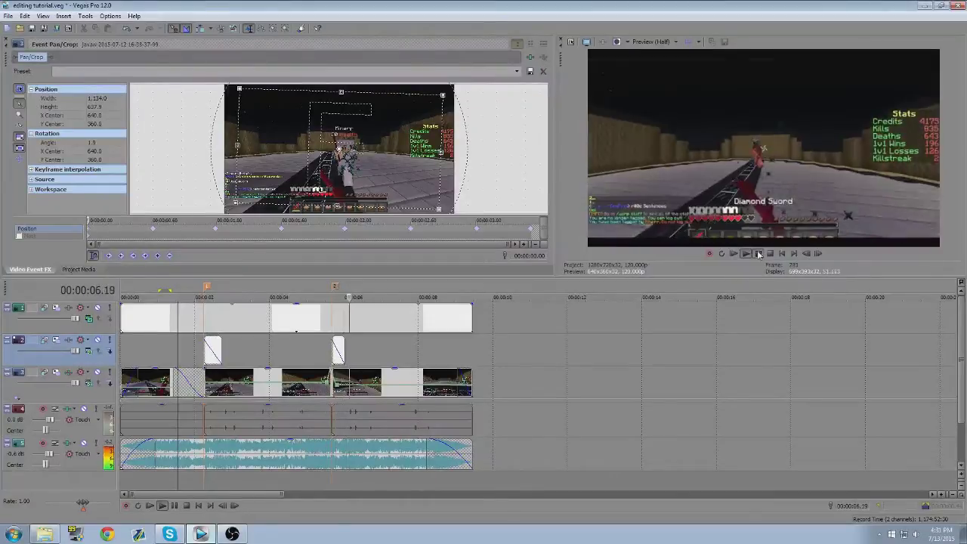
# - Copy the clip's shake keyframes and paste them into the Pan/Crop of the clip that starts at marker 2, from its beginning
pyautogui.click(154, 229)
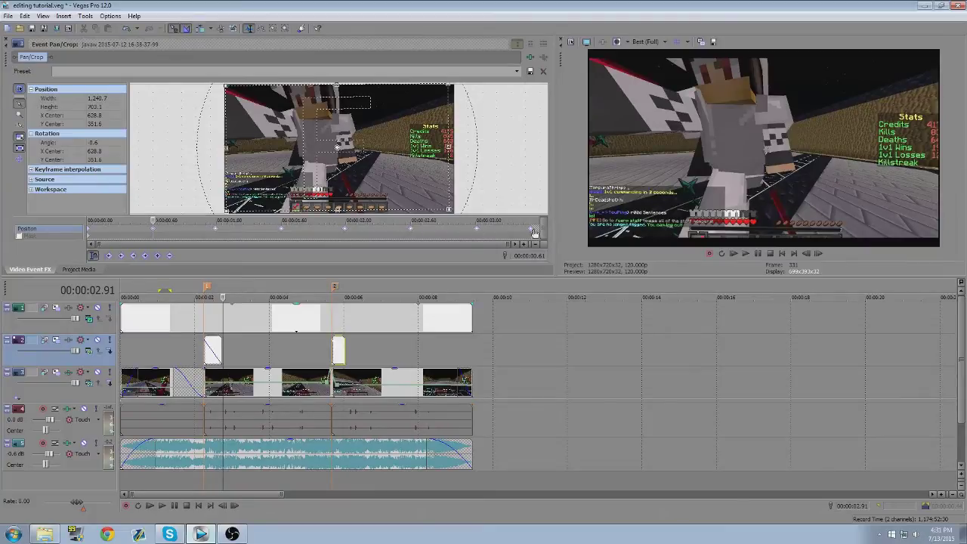
pyautogui.click(349, 382)
pyautogui.rightClick(383, 380)
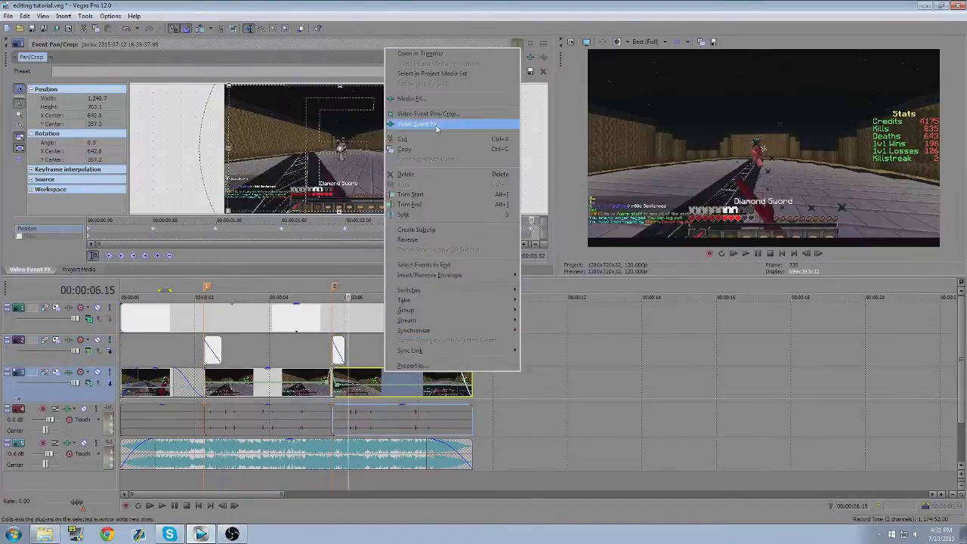
pyautogui.click(431, 114)
pyautogui.click(88, 230)
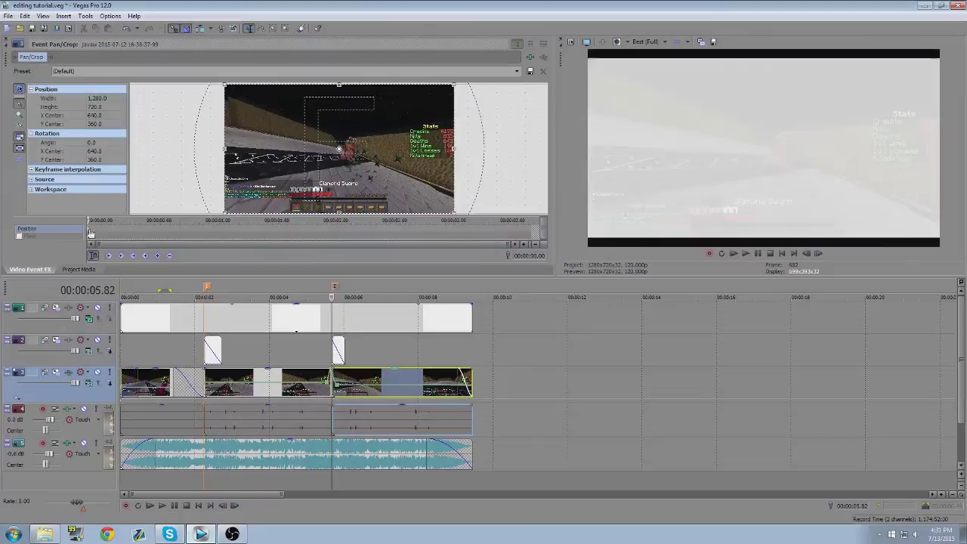
pyautogui.rightClick(89, 229)
pyautogui.click(110, 323)
pyautogui.click(102, 233)
pyautogui.click(89, 230)
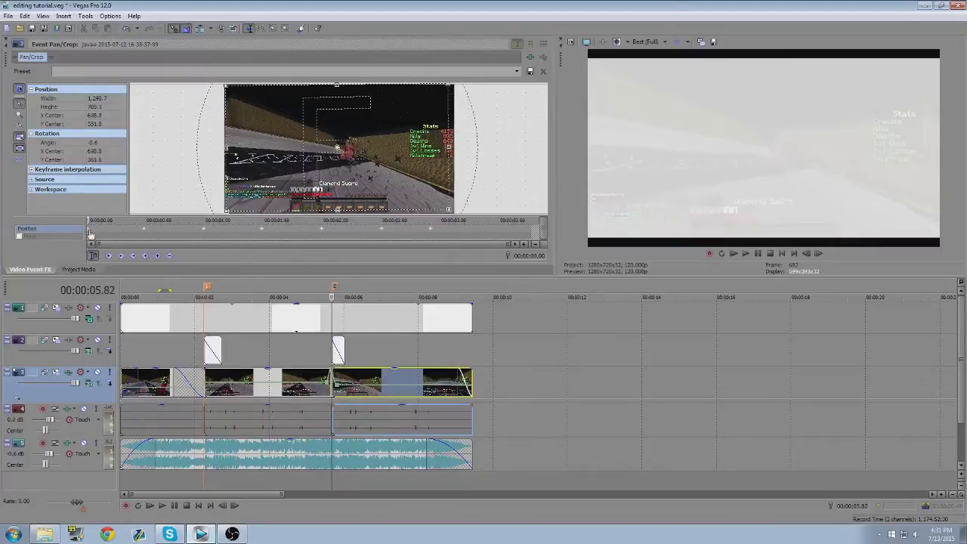
pyautogui.hotkey('ctrl', 'v')
# - Line up the pasted keyframes with the half-second ruler marks, placing the last one at about 3 seconds
pyautogui.moveTo(433, 234); pyautogui.dragTo(441, 233)
pyautogui.click(129, 238)
pyautogui.click(97, 231)
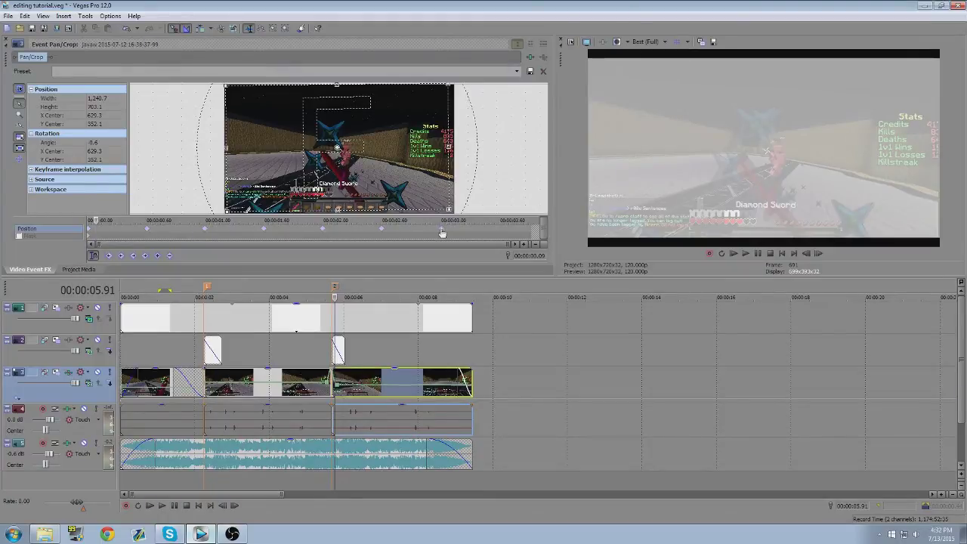
# - Add pan/crop keyframes at 00:00:03.61 (center 631.6, 357.2, angle -0.9) and at the clip's end (center 634.4, 374.0, angle 1.3)
pyautogui.click(500, 230)
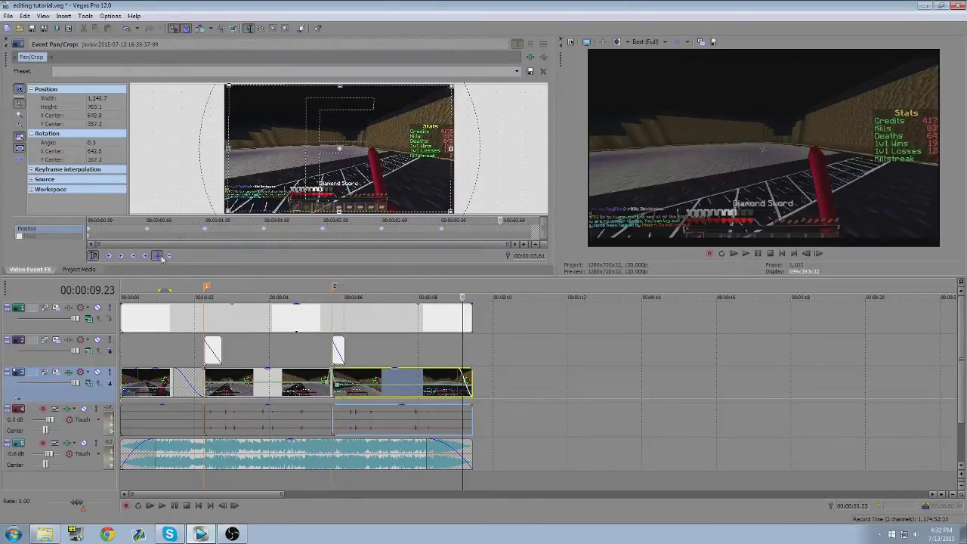
pyautogui.moveTo(217, 151); pyautogui.dragTo(243, 153)
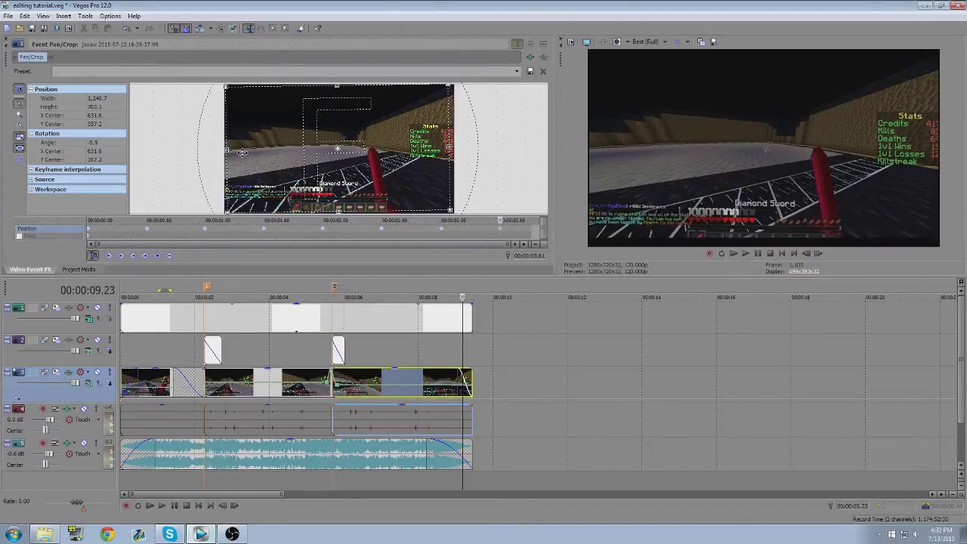
pyautogui.click(531, 230)
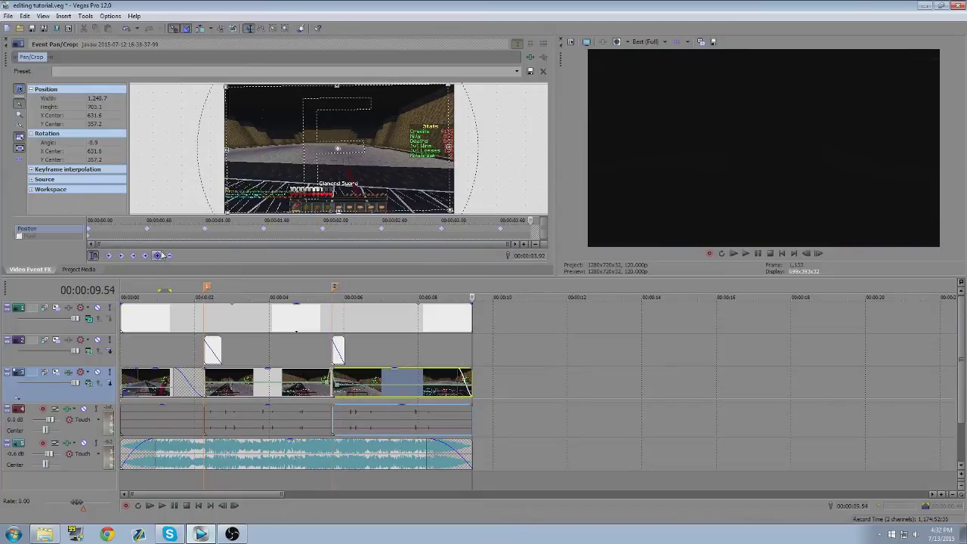
pyautogui.moveTo(467, 173); pyautogui.dragTo(428, 171)
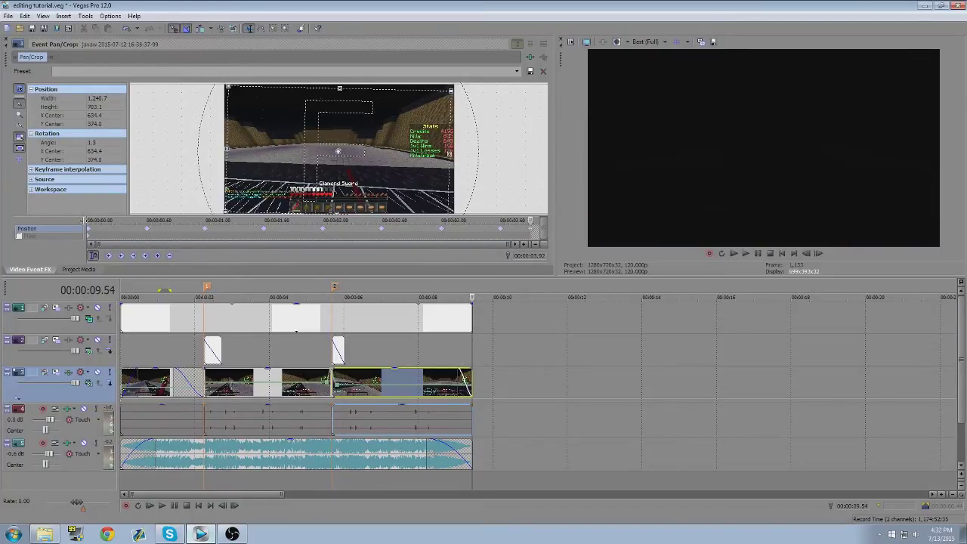
# - Shrink the crop frame at the start of the marker 2 clip to about 1,109 × 624 and preview the timeline from before marker 1
pyautogui.click(89, 240)
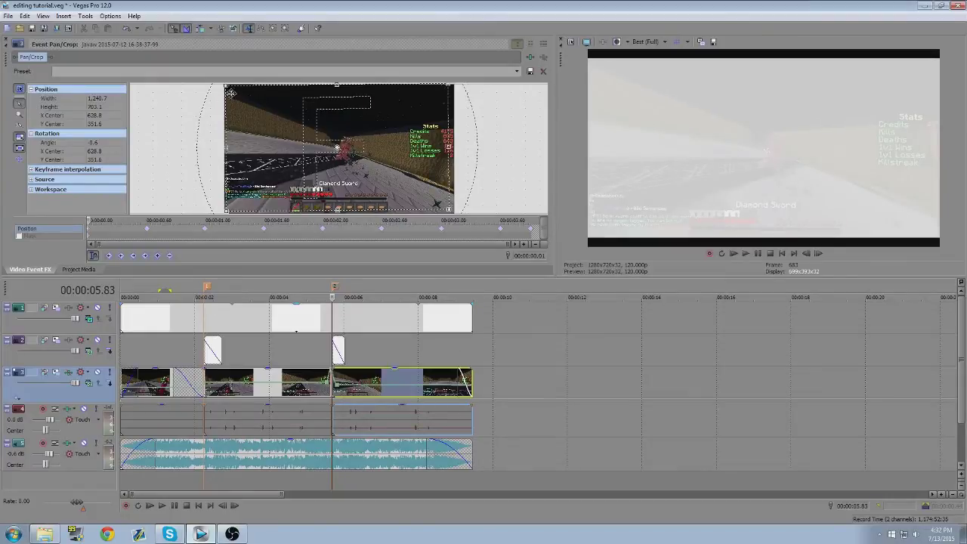
pyautogui.moveTo(226, 85); pyautogui.dragTo(238, 91)
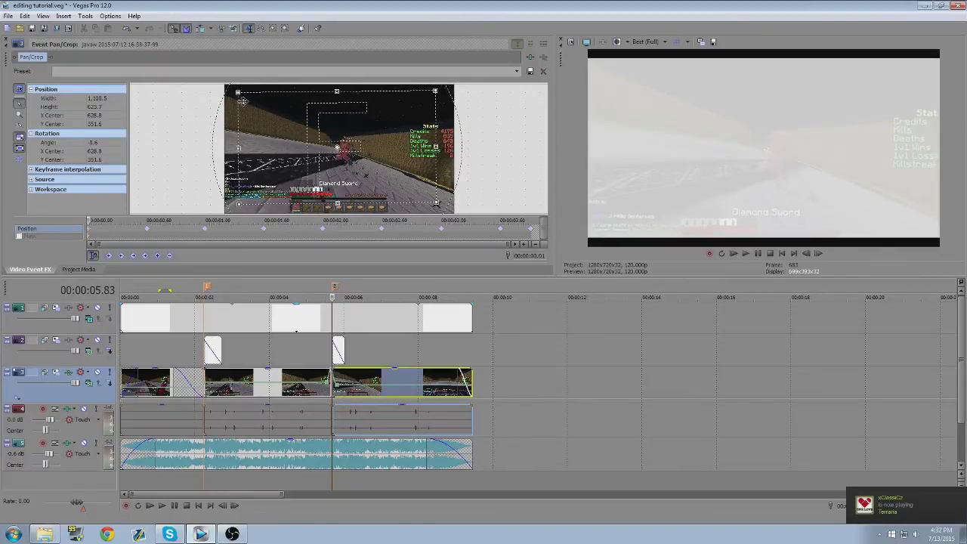
pyautogui.click(188, 341)
pyautogui.click(746, 253)
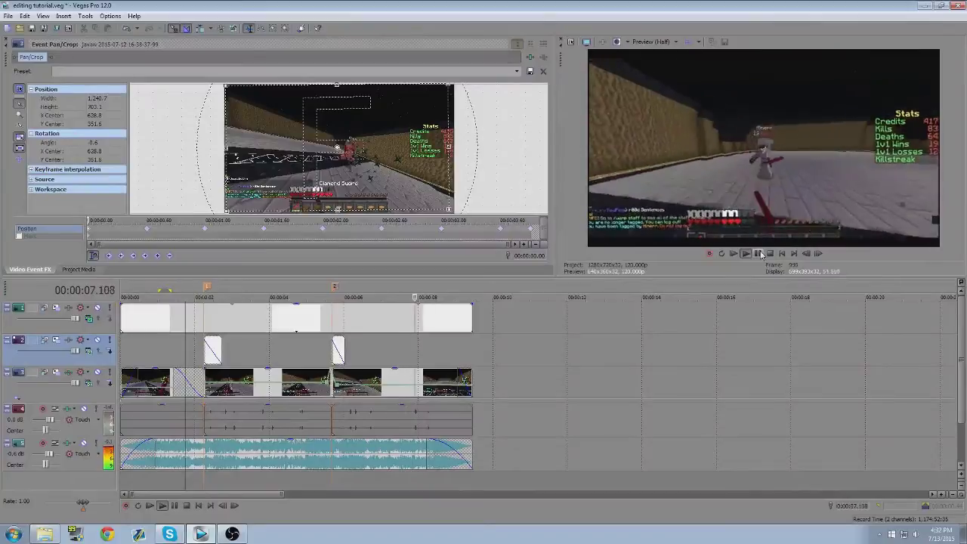
pyautogui.click(759, 254)
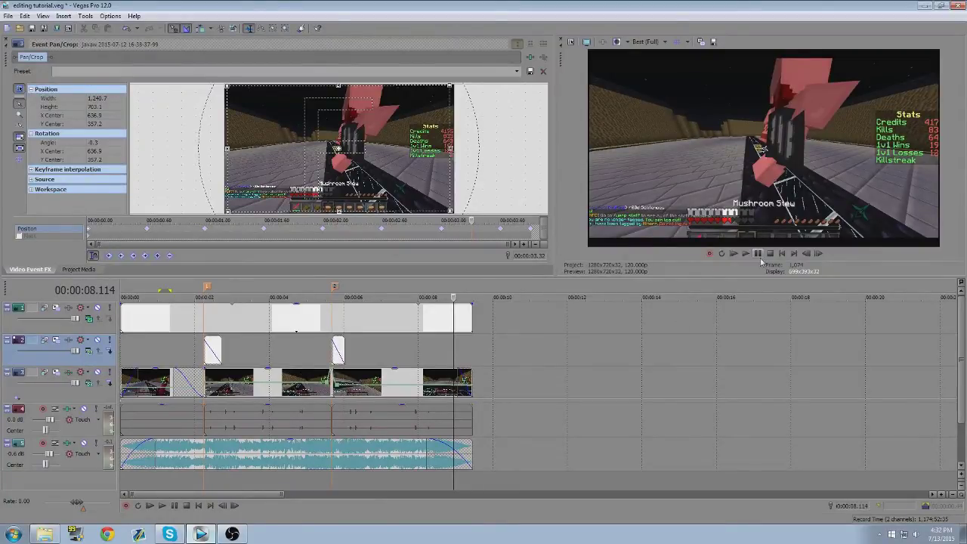
# - Examine the shaken frame at several points along the timeline in the clips after markers 1 and 2
pyautogui.click(268, 346)
pyautogui.click(236, 348)
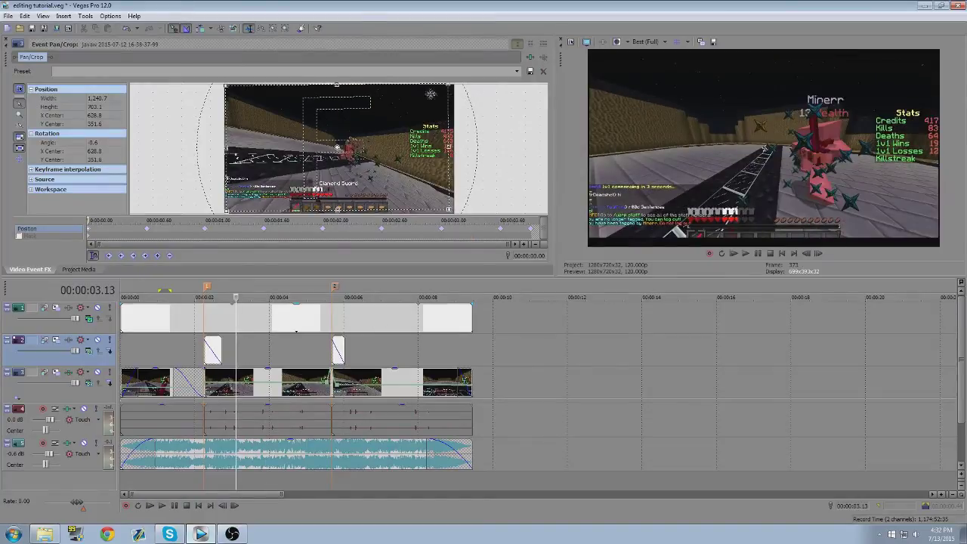
pyautogui.click(304, 346)
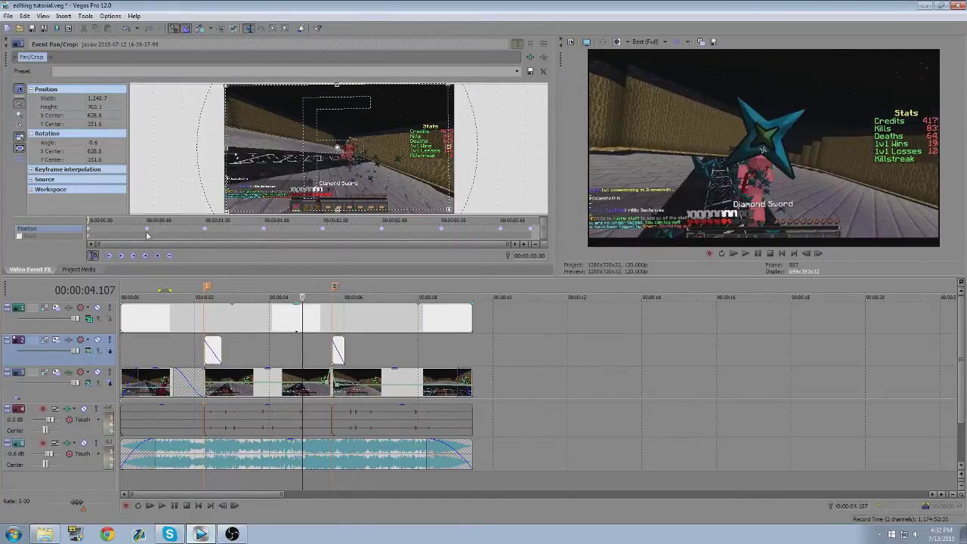
pyautogui.click(264, 347)
pyautogui.click(299, 349)
pyautogui.click(432, 350)
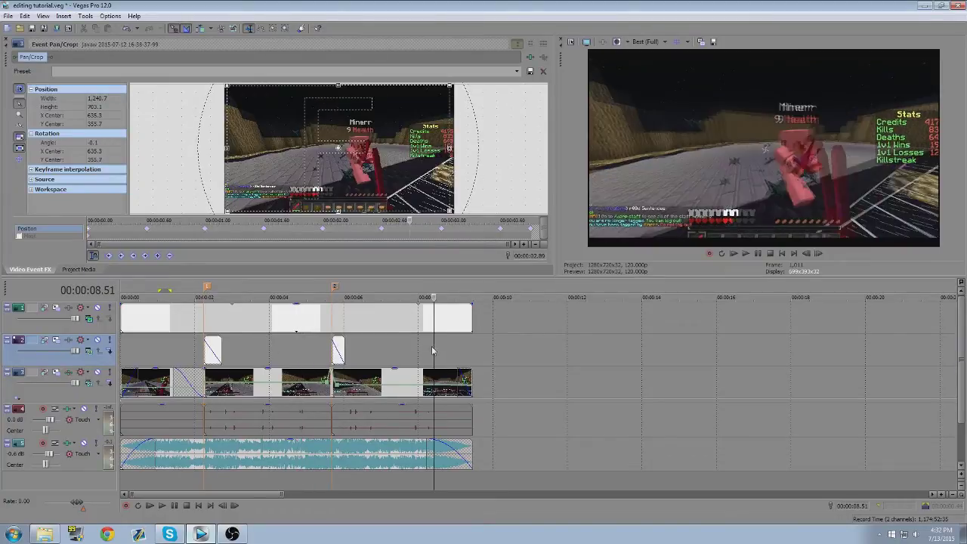
pyautogui.click(285, 341)
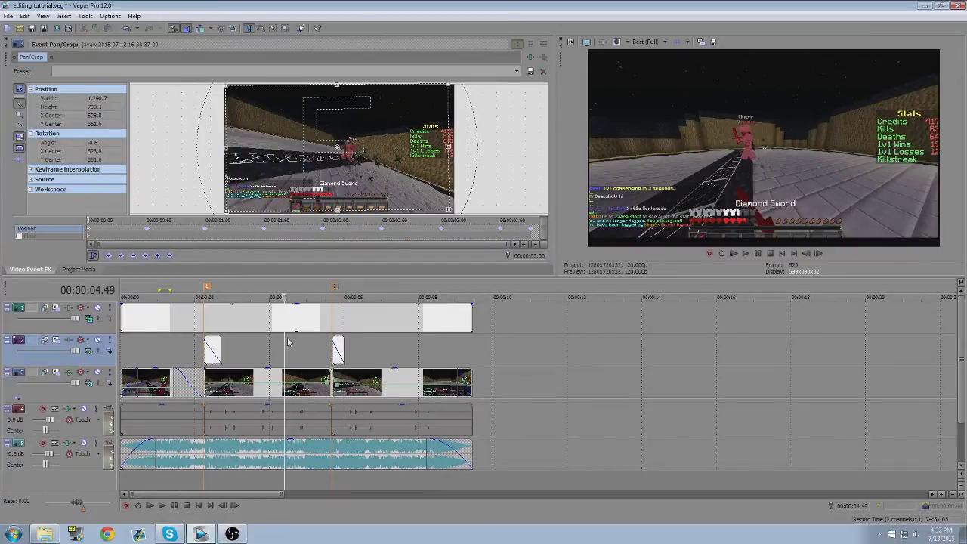